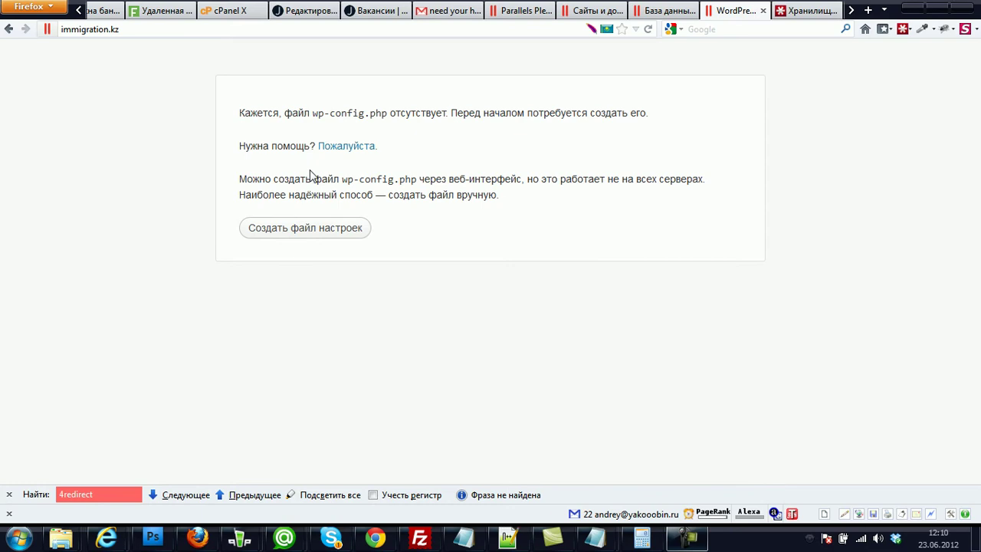
- Start creating the WordPress configuration file and advance to the database details page
{"action": "left_click", "coordinate": [284, 234]}
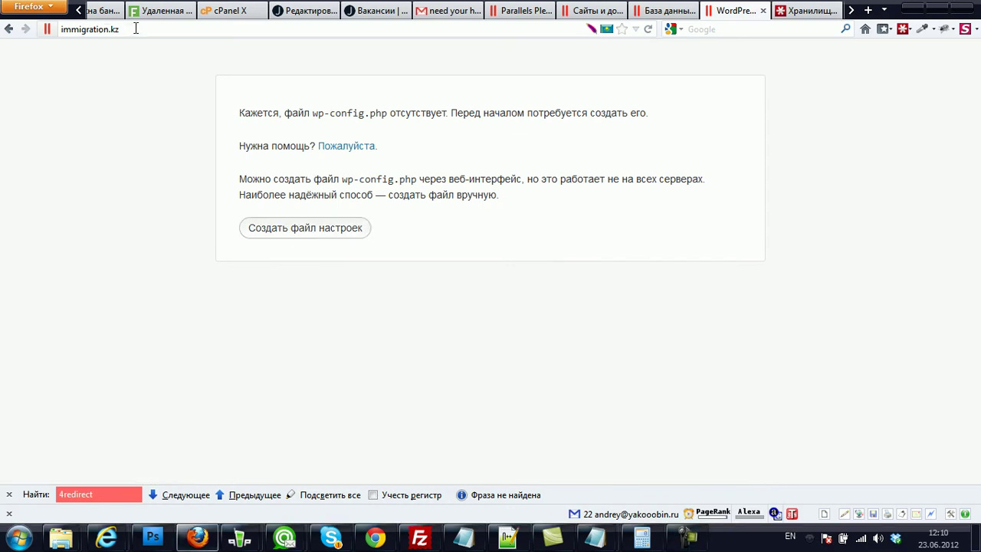
{"action": "left_click", "coordinate": [295, 233]}
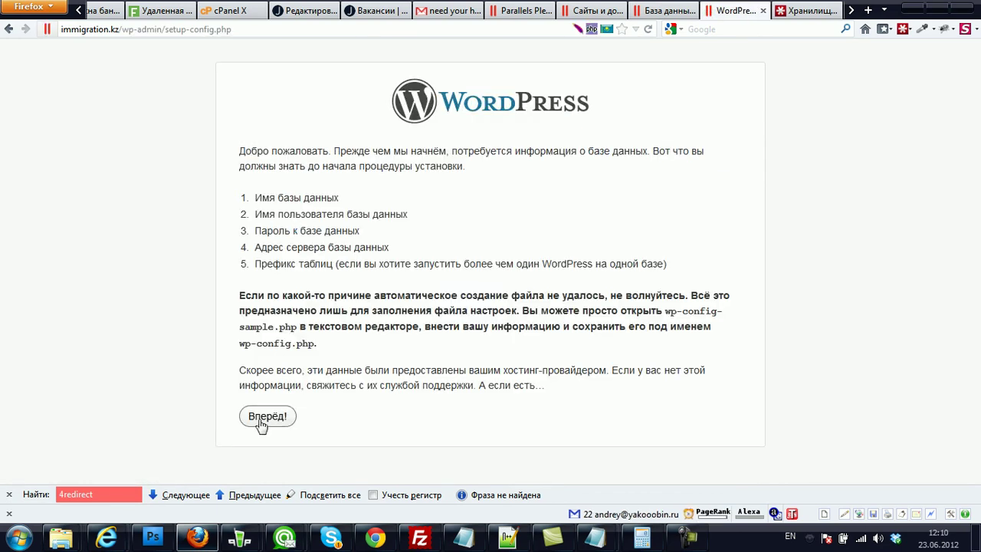
{"action": "left_click", "coordinate": [270, 420]}
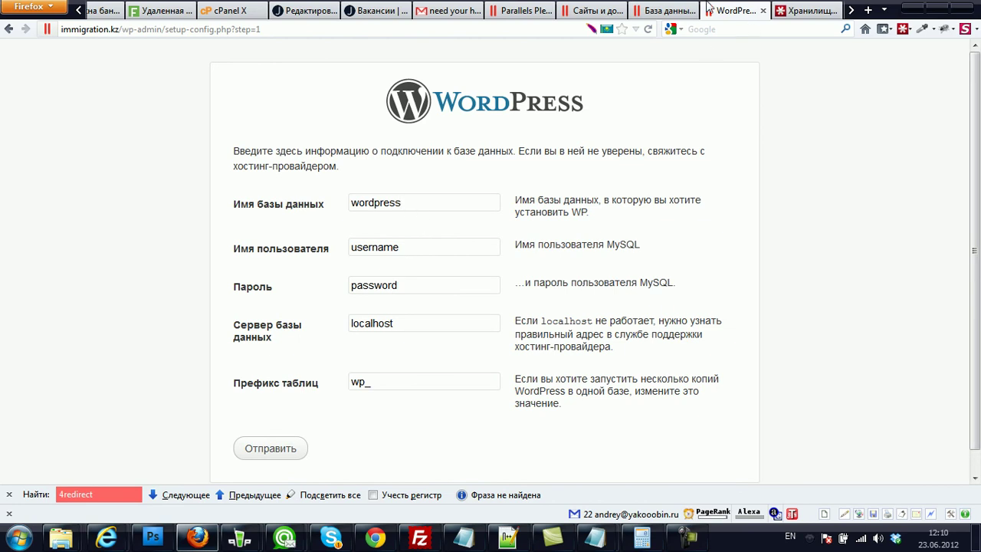
- Copy database name immigrat_227 from Plesk into the WordPress database name field
{"action": "left_click", "coordinate": [665, 11]}
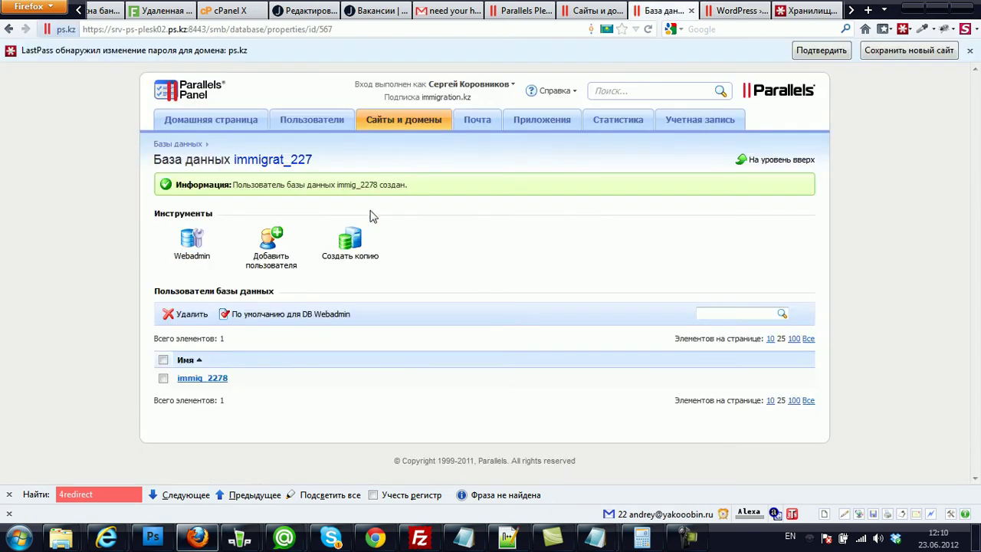
{"action": "left_click", "coordinate": [202, 381]}
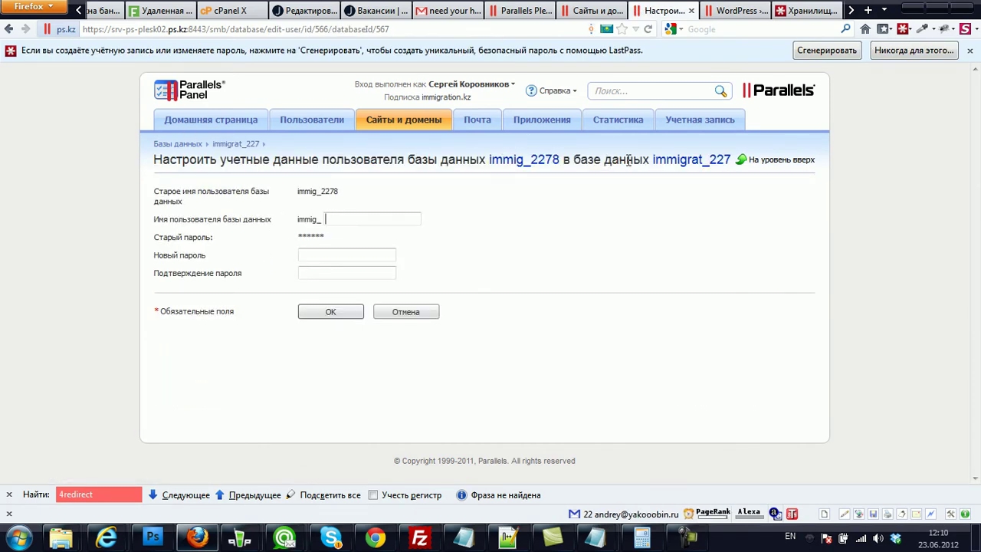
{"action": "left_click_drag", "start_coordinate": [653, 160], "coordinate": [732, 161]}
{"action": "key", "text": "ctrl+c"}
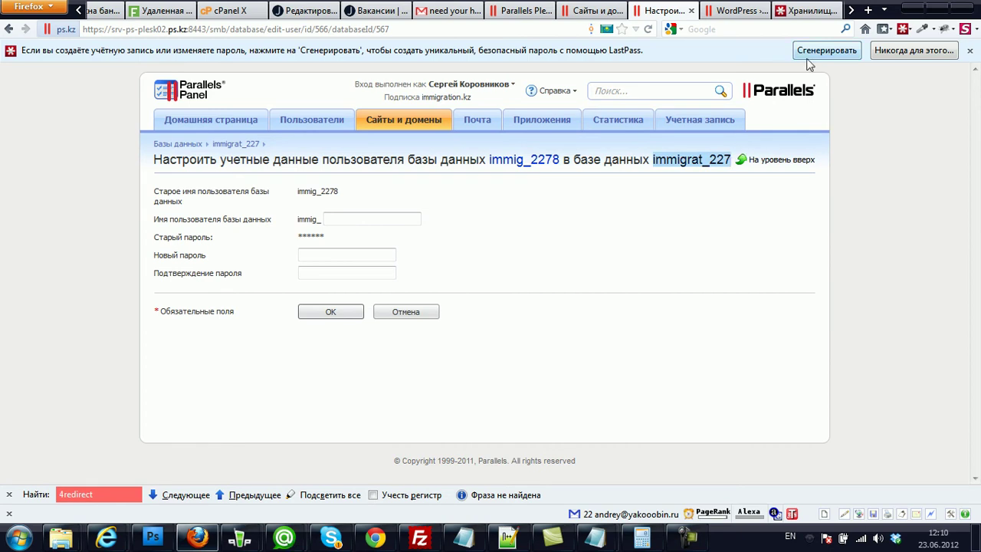
{"action": "left_click", "coordinate": [751, 8]}
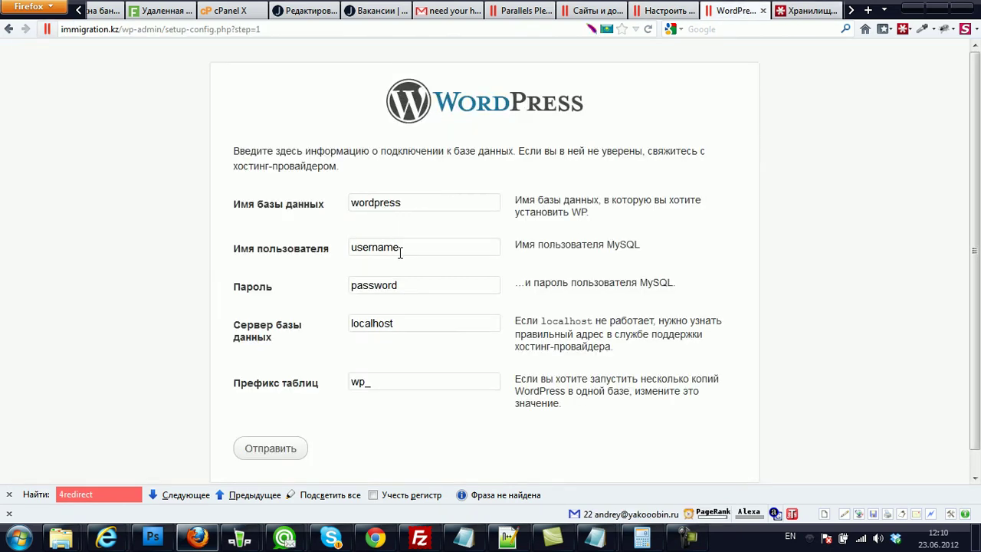
{"action": "double_click", "coordinate": [387, 202]}
{"action": "key", "text": "ctrl+v"}
- Copy user name immig_2278 from Plesk into the WordPress username field
{"action": "left_click", "coordinate": [667, 10]}
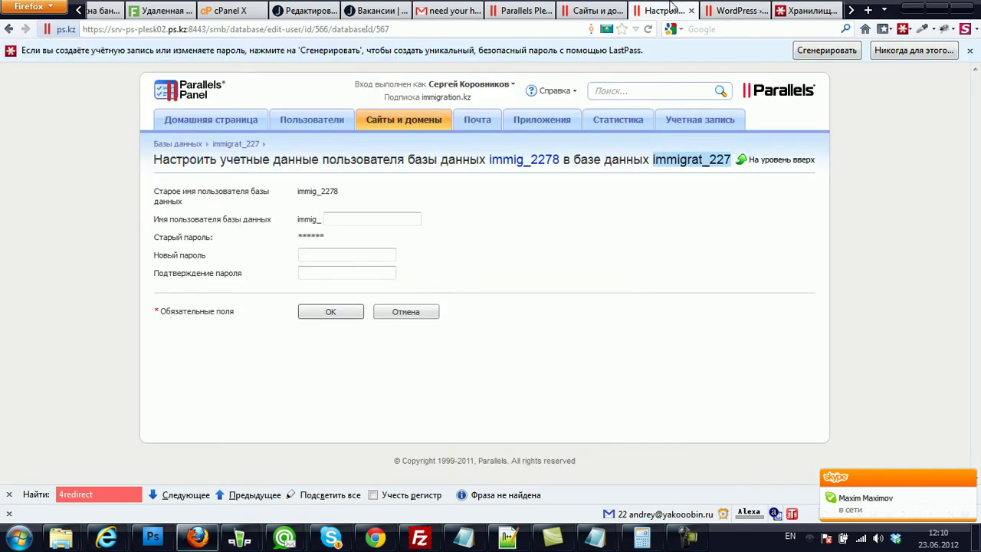
{"action": "left_click_drag", "start_coordinate": [565, 162], "coordinate": [490, 164]}
{"action": "key", "text": "ctrl+c"}
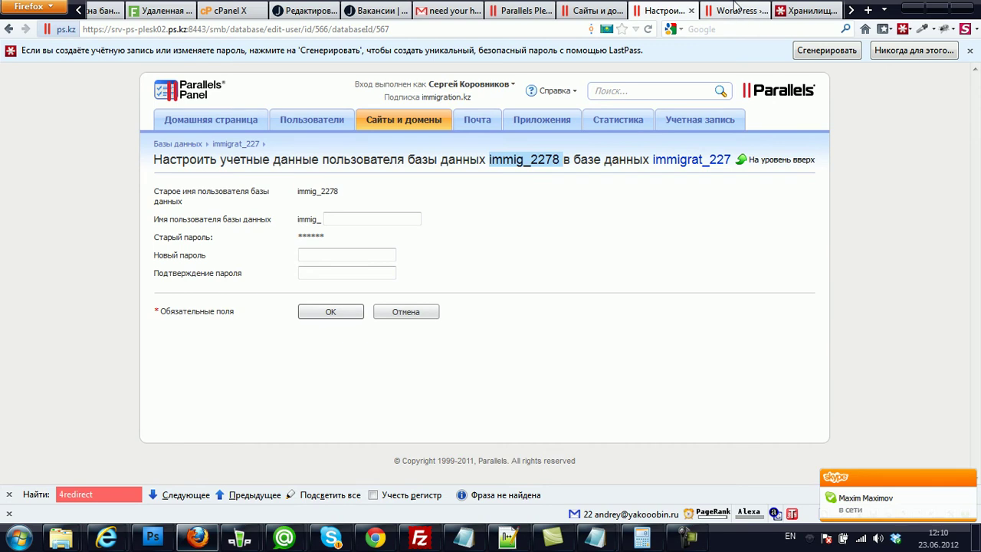
{"action": "left_click", "coordinate": [735, 10]}
{"action": "left_click_drag", "start_coordinate": [408, 247], "coordinate": [329, 246]}
{"action": "key", "text": "ctrl+v"}
{"action": "left_click_drag", "start_coordinate": [412, 285], "coordinate": [317, 283]}
{"action": "left_click", "coordinate": [438, 243]}
- Replace the placeholder password with the database user's saved password, tidying the username field
{"action": "key", "text": "BackSpace"}
{"action": "left_click", "coordinate": [449, 197]}
{"action": "left_click_drag", "start_coordinate": [409, 285], "coordinate": [335, 295]}
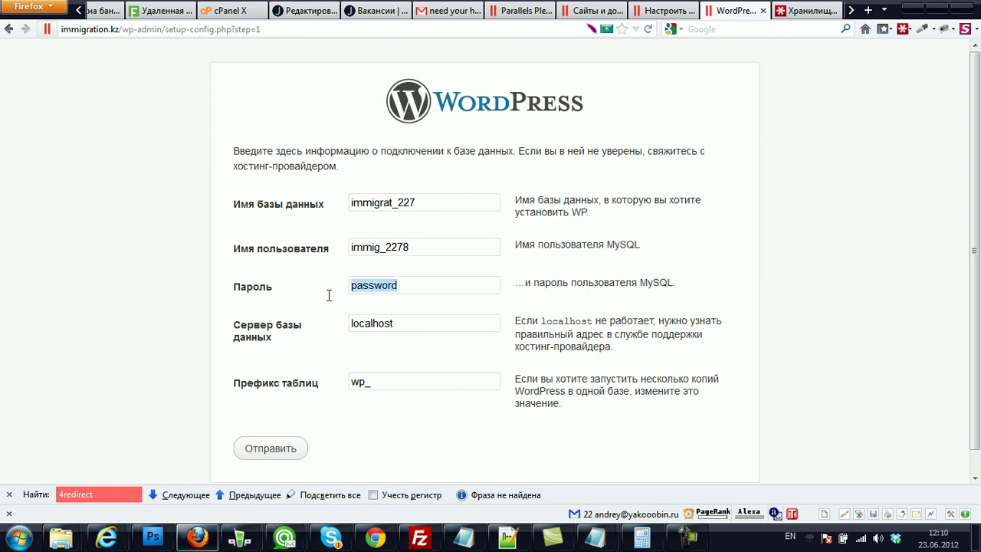
{"action": "type", "text": "1"}
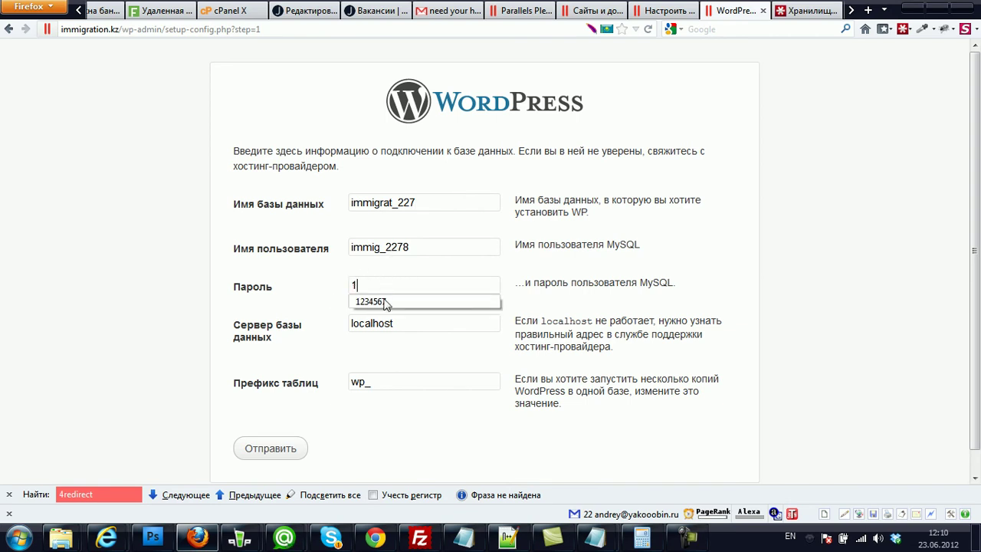
{"action": "left_click", "coordinate": [386, 302]}
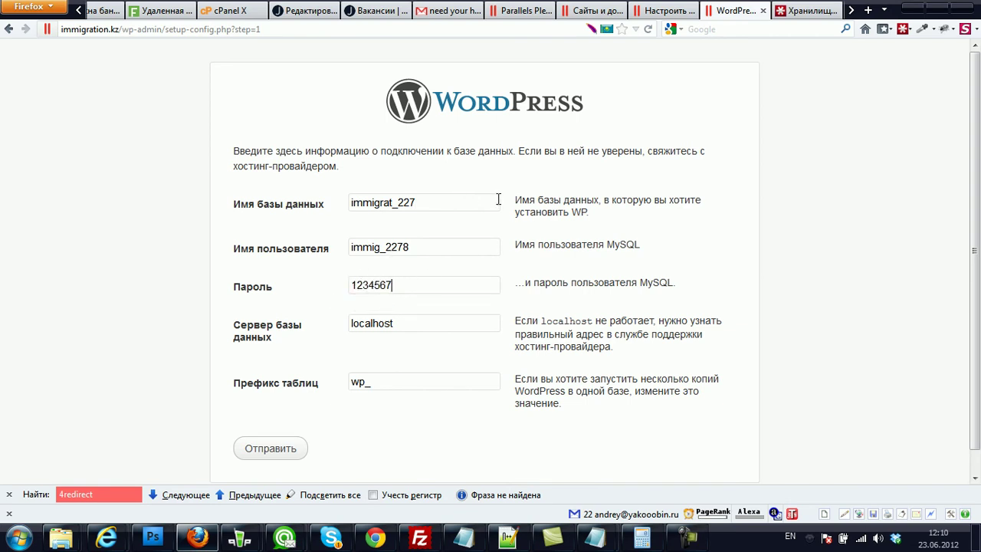
- Submit the database details and read the notice that wp-config.php is not writable
{"action": "left_click", "coordinate": [270, 453]}
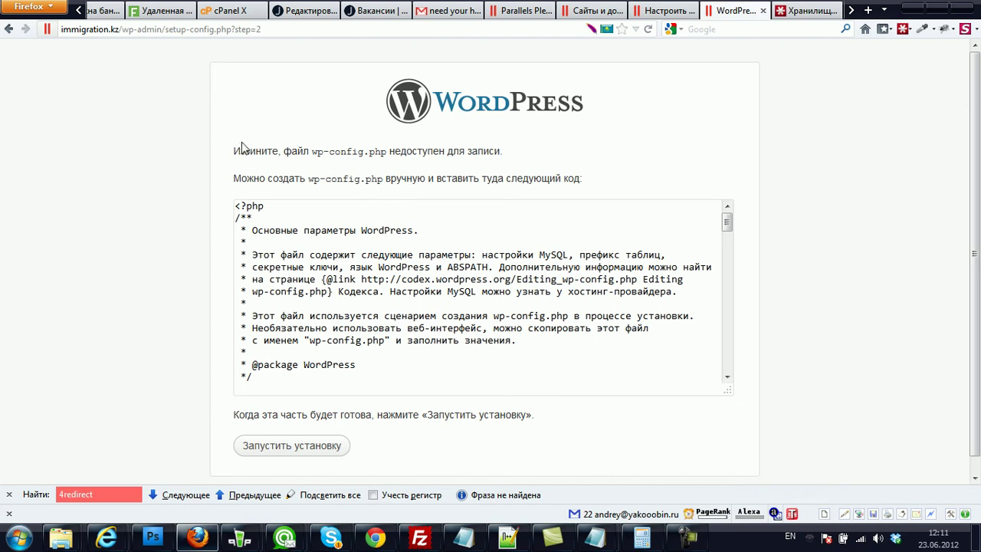
{"action": "left_click_drag", "start_coordinate": [234, 151], "coordinate": [506, 141]}
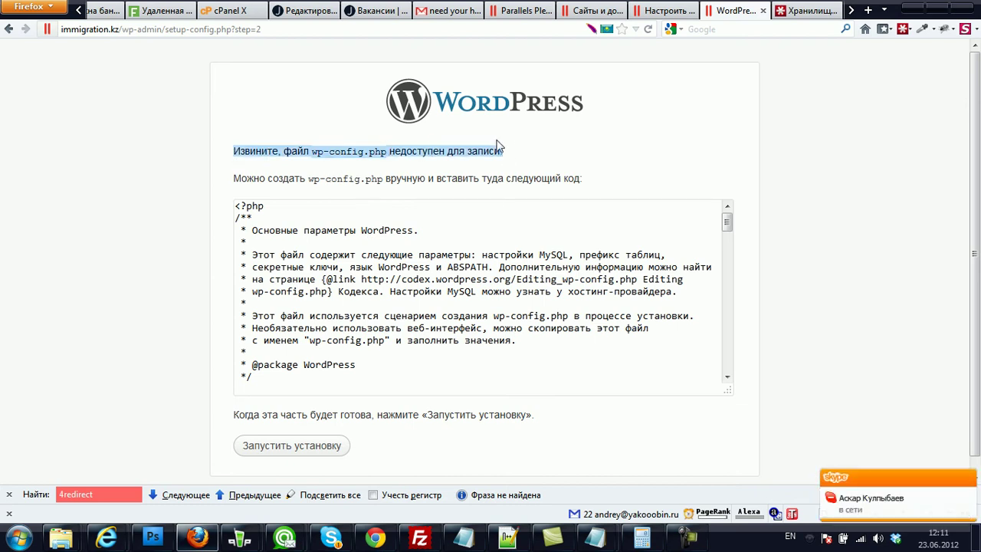
{"action": "left_click", "coordinate": [458, 150]}
{"action": "double_click", "coordinate": [457, 151]}
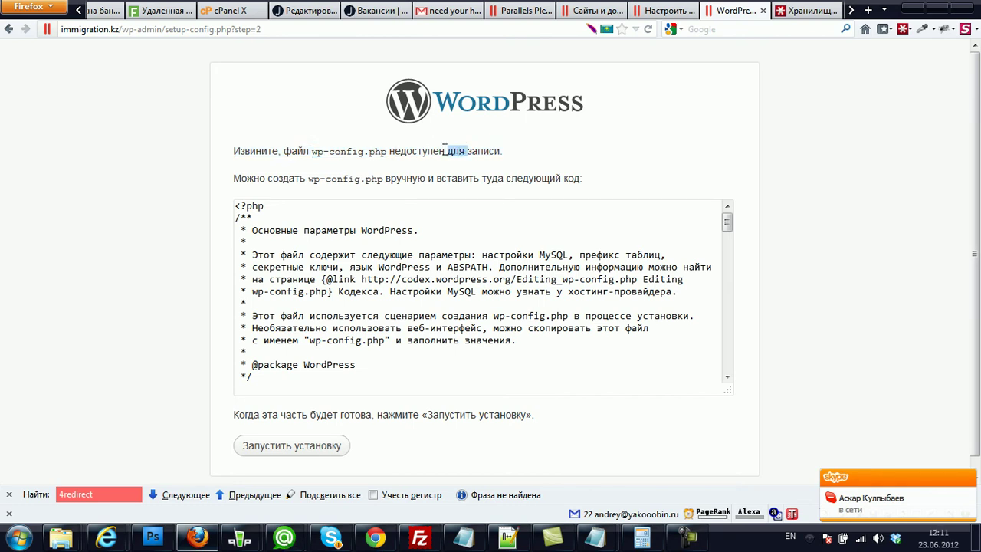
{"action": "left_click_drag", "start_coordinate": [233, 150], "coordinate": [503, 165]}
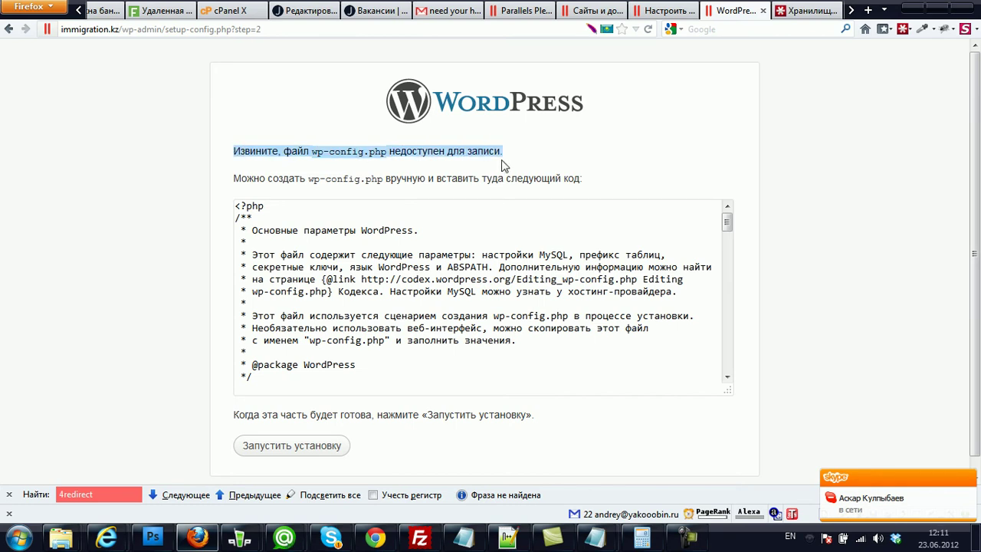
{"action": "left_click_drag", "start_coordinate": [233, 150], "coordinate": [510, 159]}
{"action": "left_click", "coordinate": [473, 151]}
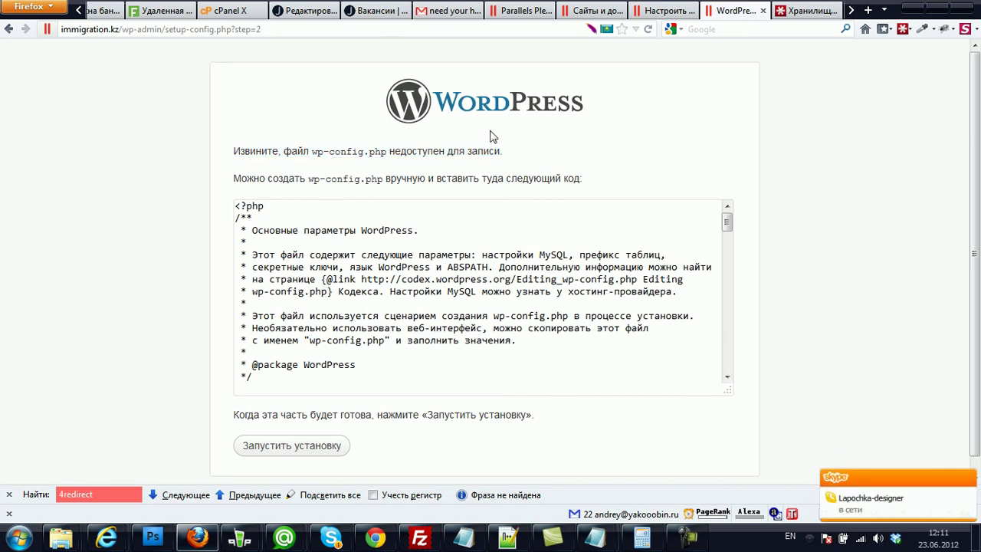
- Go to the Plesk 'Сайты и домены' page
{"action": "left_click", "coordinate": [661, 11]}
{"action": "left_click", "coordinate": [732, 11]}
{"action": "left_click", "coordinate": [661, 10]}
{"action": "left_click", "coordinate": [590, 11]}
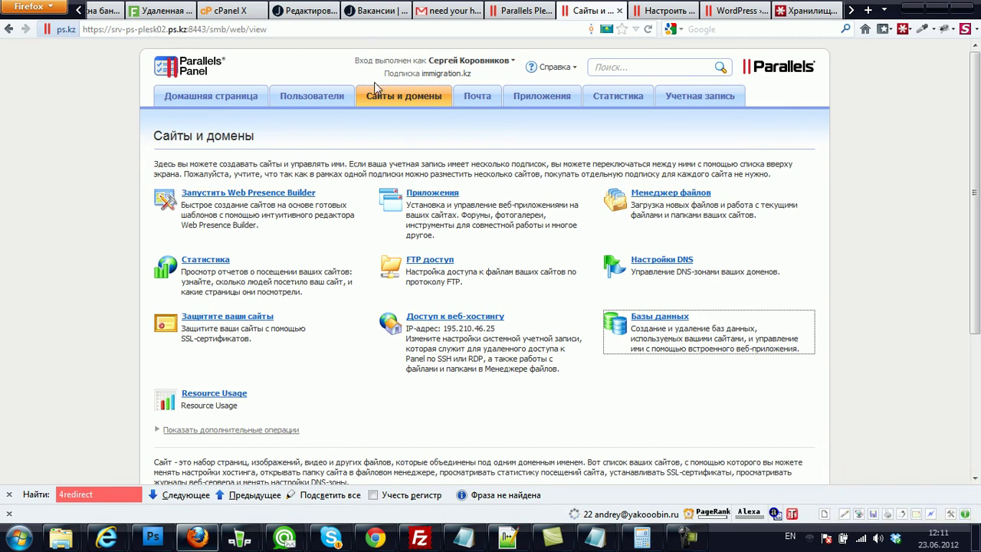
- Open the hosting settings for immigration.kz and scroll to the web scripting options
{"action": "left_click", "coordinate": [391, 97]}
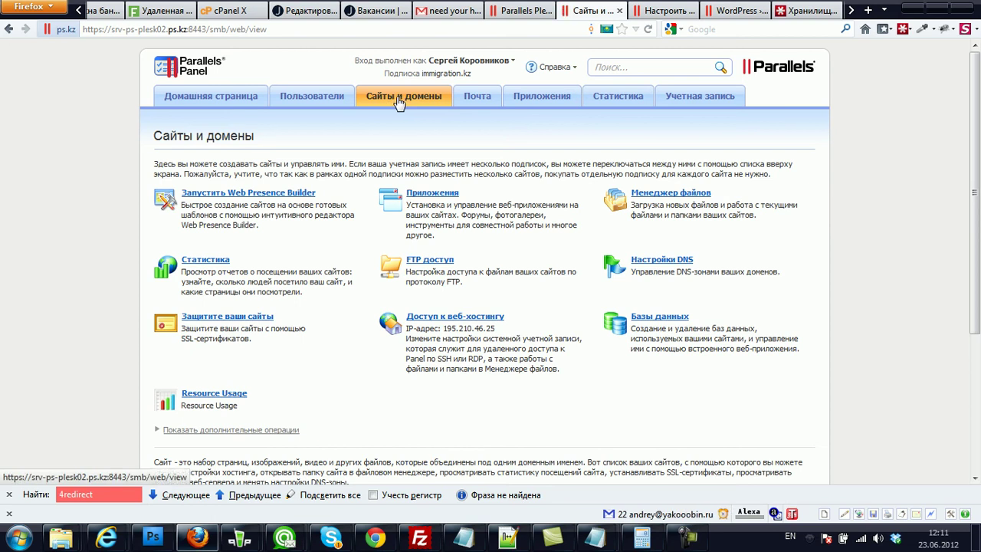
{"action": "left_click_drag", "start_coordinate": [976, 138], "coordinate": [976, 284]}
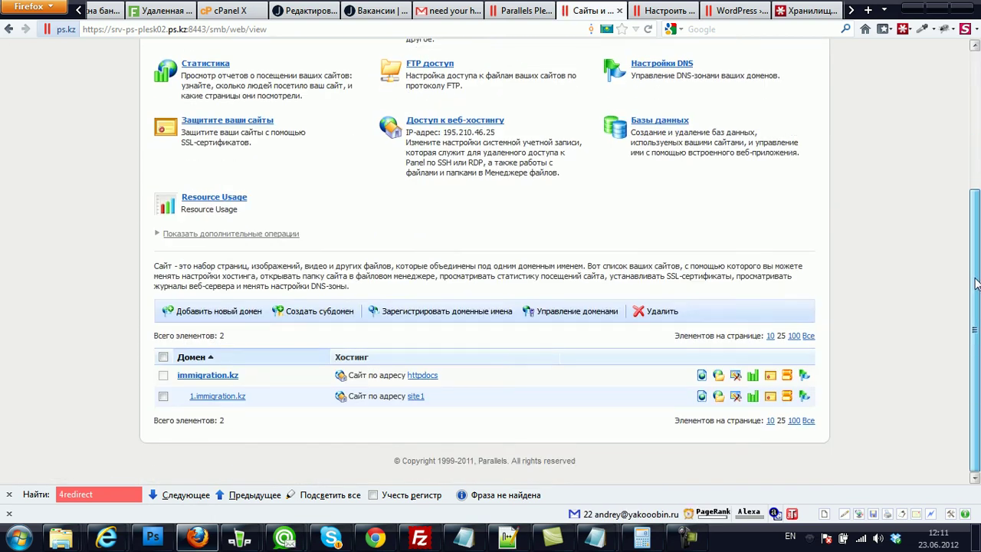
{"action": "left_click", "coordinate": [203, 375]}
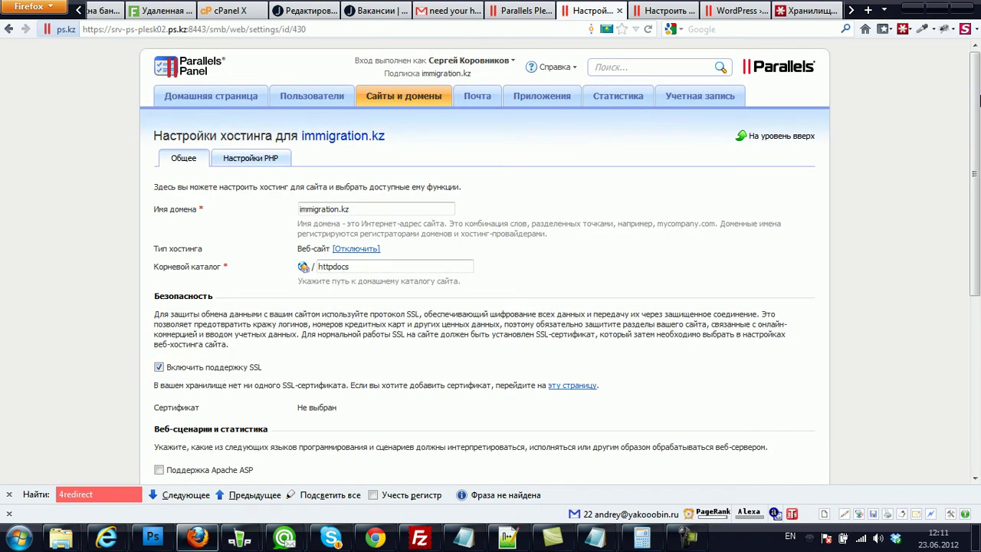
{"action": "left_click_drag", "start_coordinate": [978, 101], "coordinate": [977, 191]}
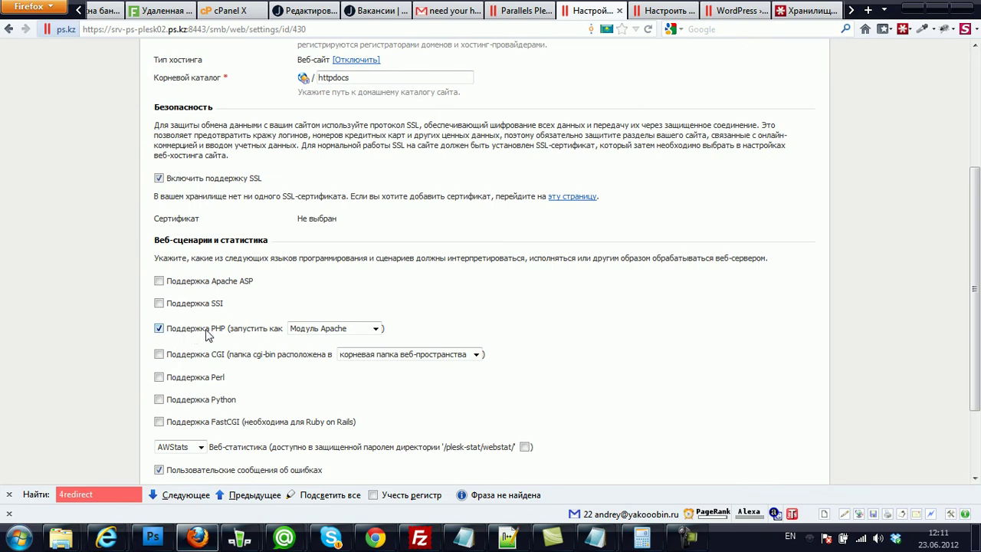
- Set PHP support for immigration.kz to run as FastCGI application
{"action": "left_click", "coordinate": [375, 329]}
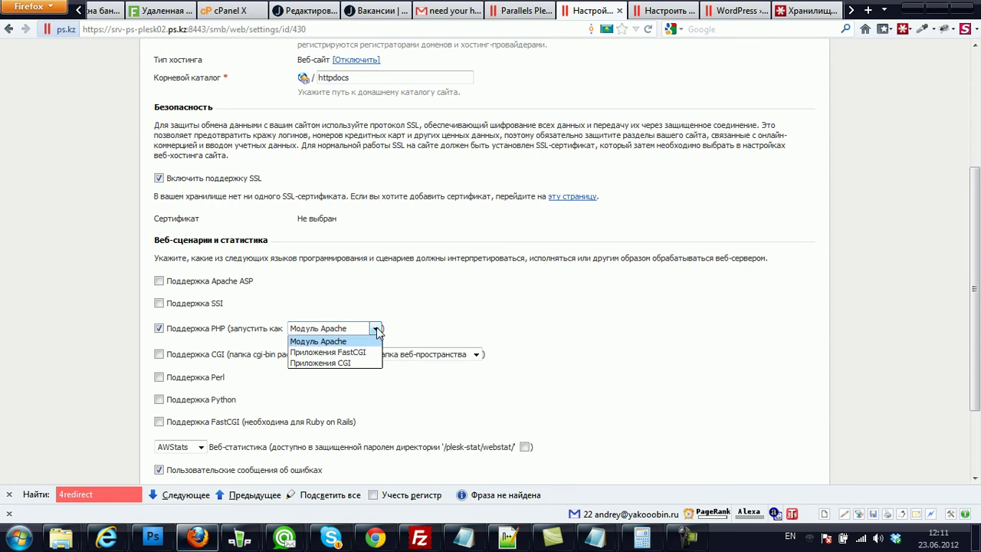
{"action": "left_click", "coordinate": [326, 353]}
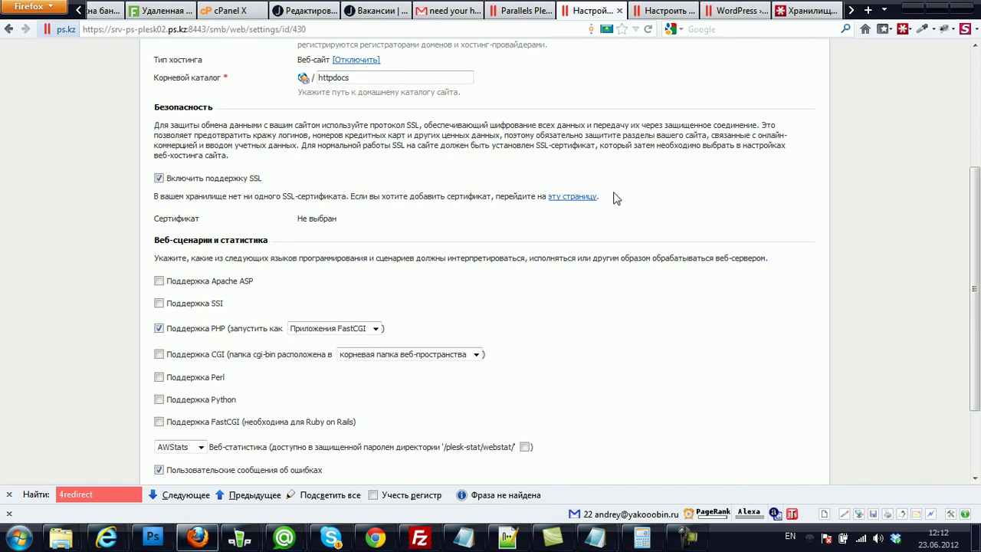
{"action": "left_click", "coordinate": [374, 328]}
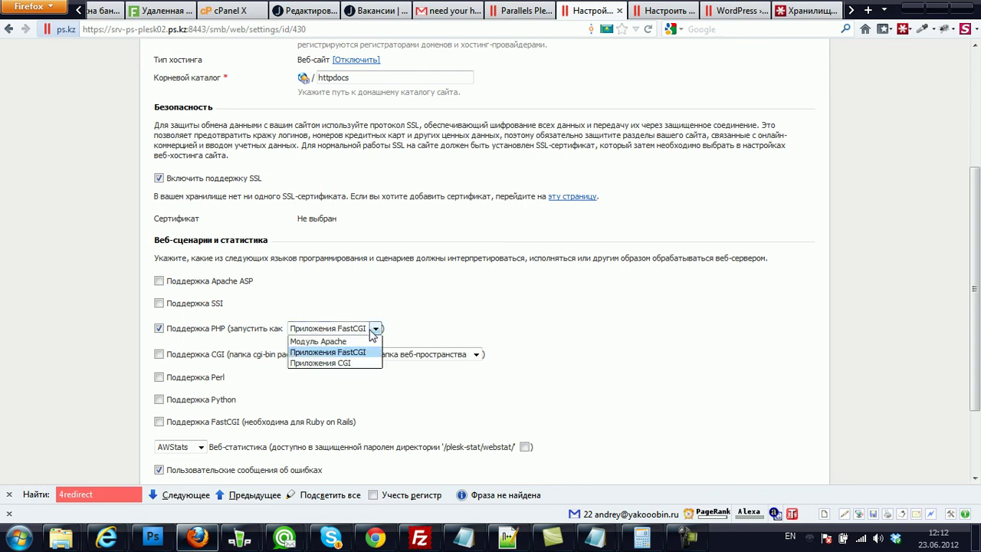
{"action": "left_click", "coordinate": [333, 352]}
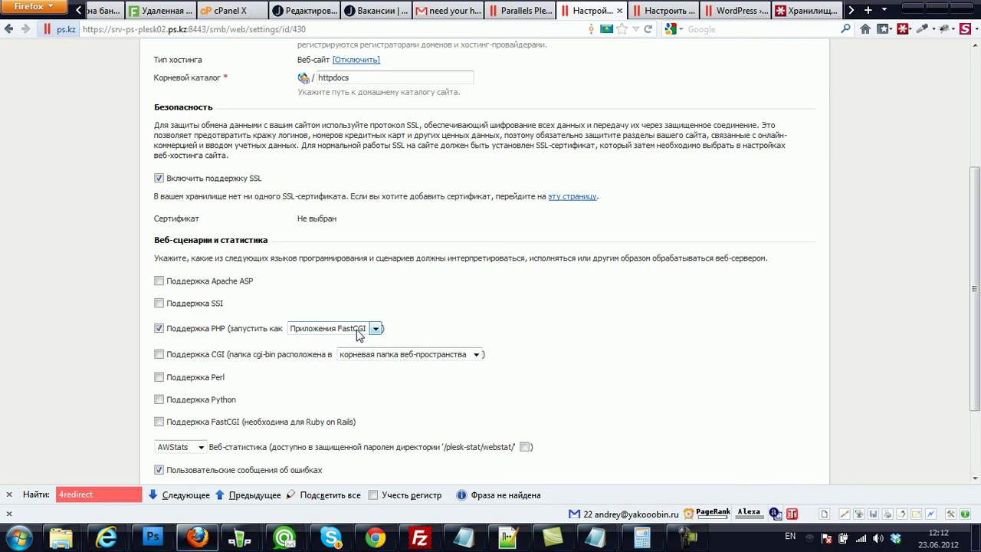
{"action": "scroll", "coordinate": [978, 319], "scroll_direction": "down", "scroll_amount": 3}
{"action": "left_click_drag", "start_coordinate": [978, 319], "coordinate": [978, 262]}
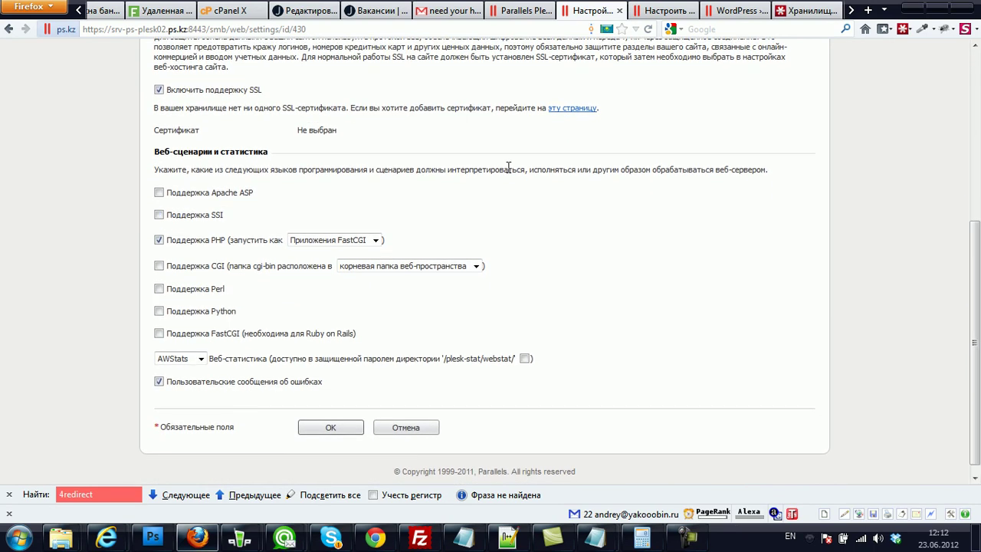
- Save the hosting settings and return to the WordPress setup page
{"action": "left_click_drag", "start_coordinate": [166, 241], "coordinate": [368, 224]}
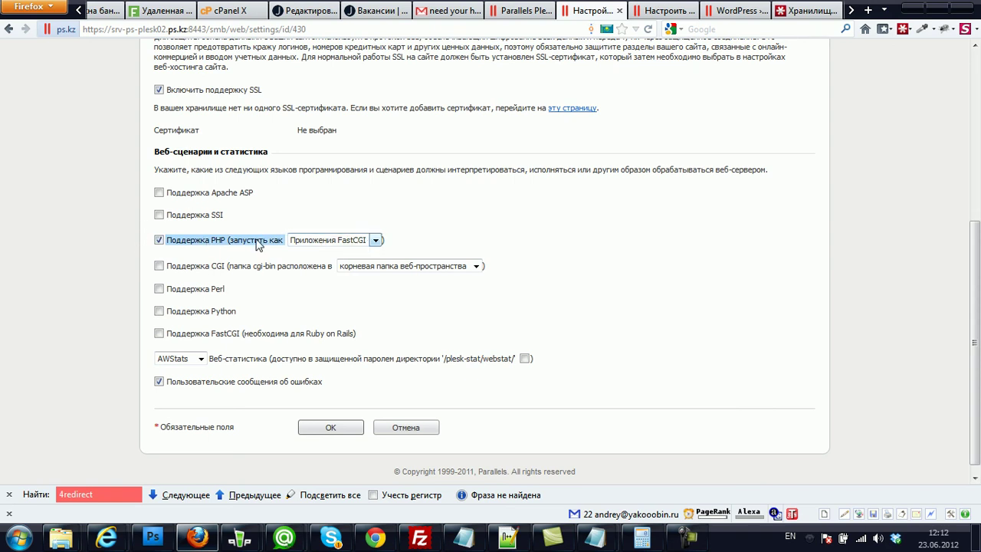
{"action": "left_click", "coordinate": [328, 431]}
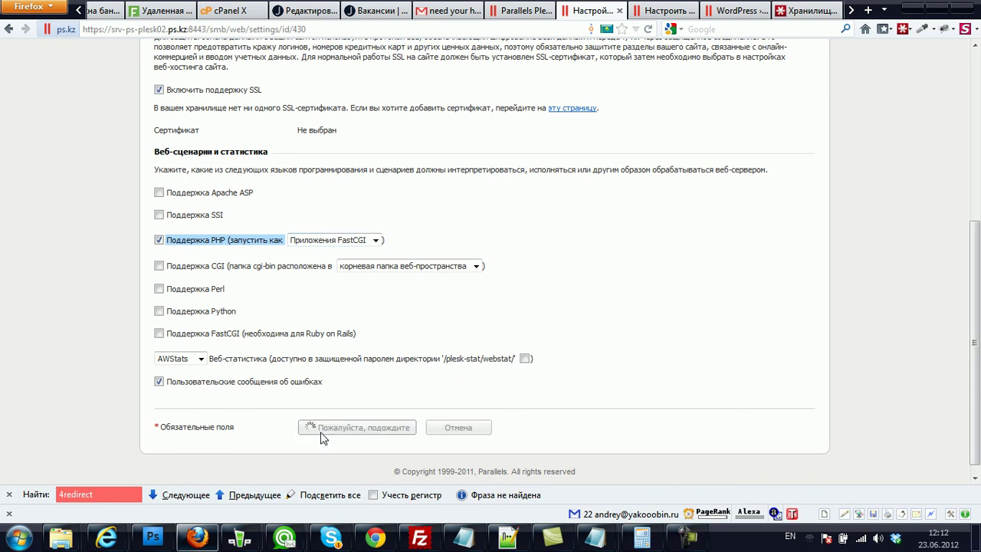
{"action": "left_click", "coordinate": [730, 11]}
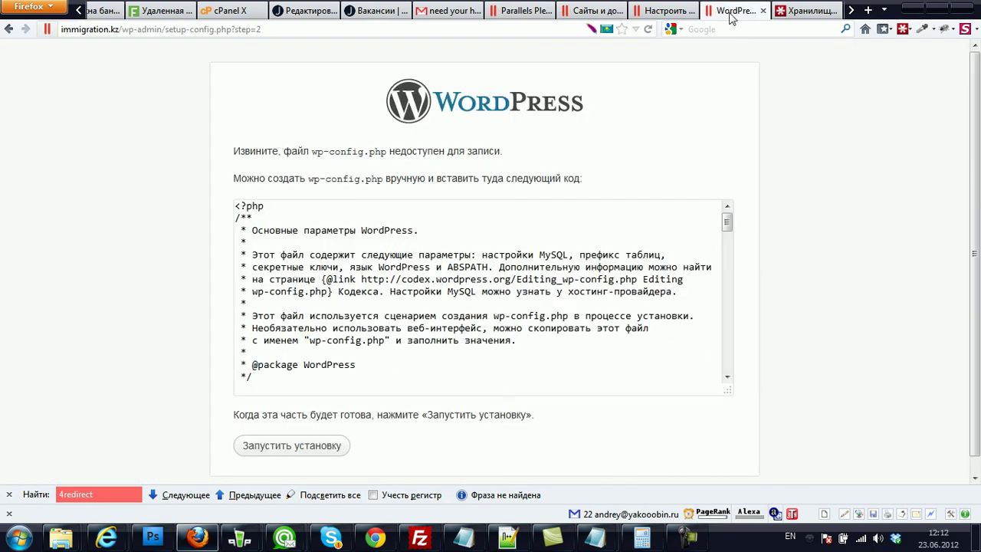
- Go back to the database form, check its fields, and resubmit to get the connection confirmation
{"action": "left_click", "coordinate": [9, 30]}
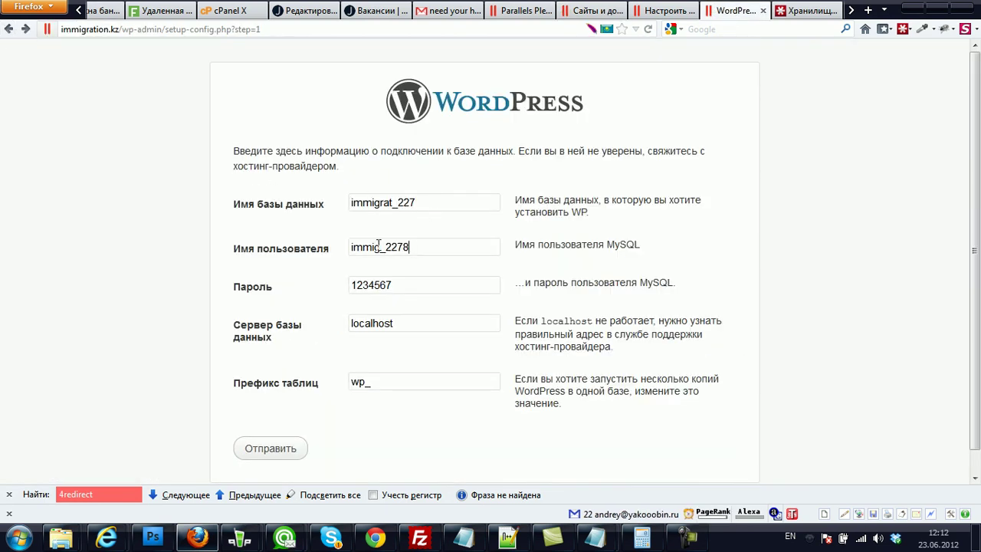
{"action": "left_click_drag", "start_coordinate": [227, 207], "coordinate": [314, 251]}
{"action": "left_click_drag", "start_coordinate": [247, 291], "coordinate": [312, 274]}
{"action": "left_click", "coordinate": [274, 452]}
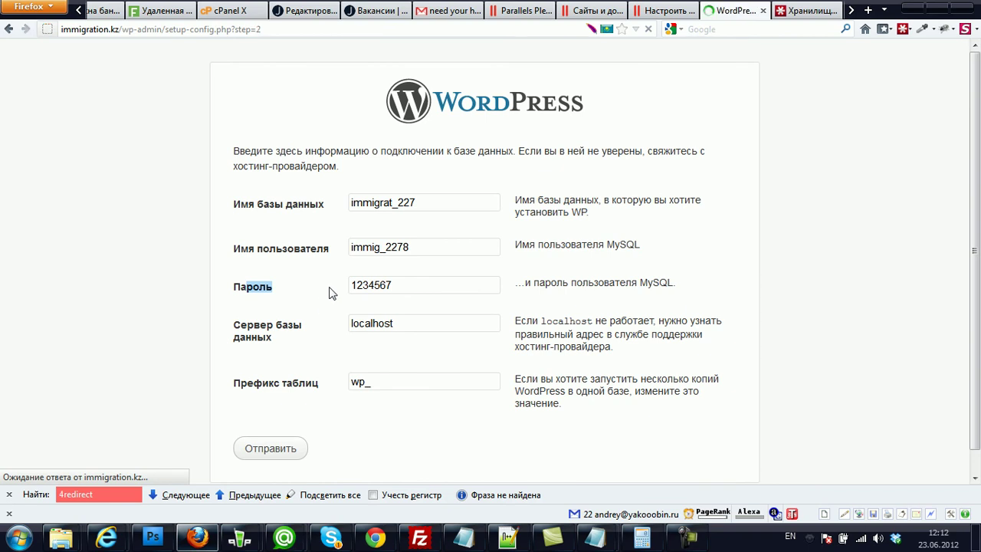
{"action": "left_click_drag", "start_coordinate": [280, 150], "coordinate": [451, 150]}
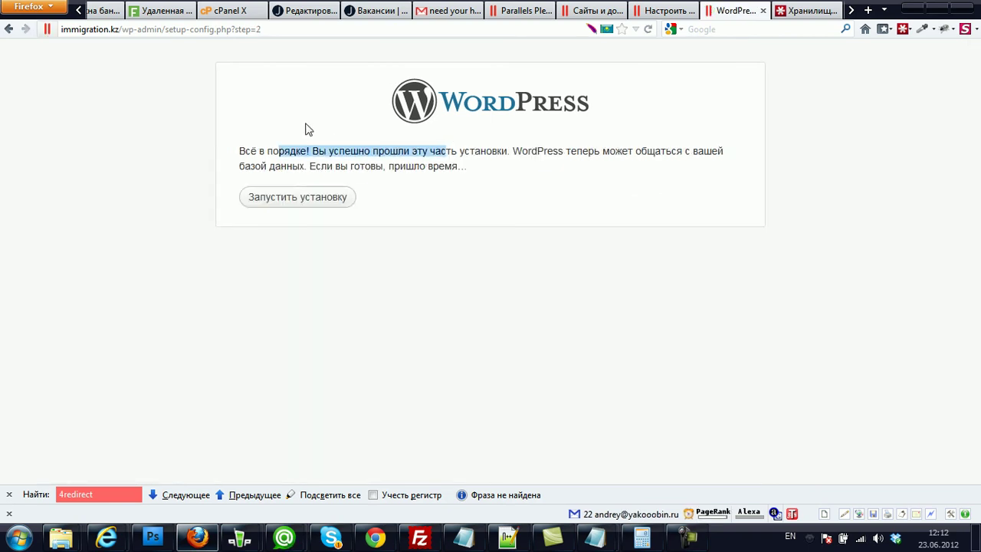
{"action": "left_click_drag", "start_coordinate": [239, 150], "coordinate": [468, 167]}
- Start the installation and enter site title заголовок and the administrator password
{"action": "left_click", "coordinate": [291, 197]}
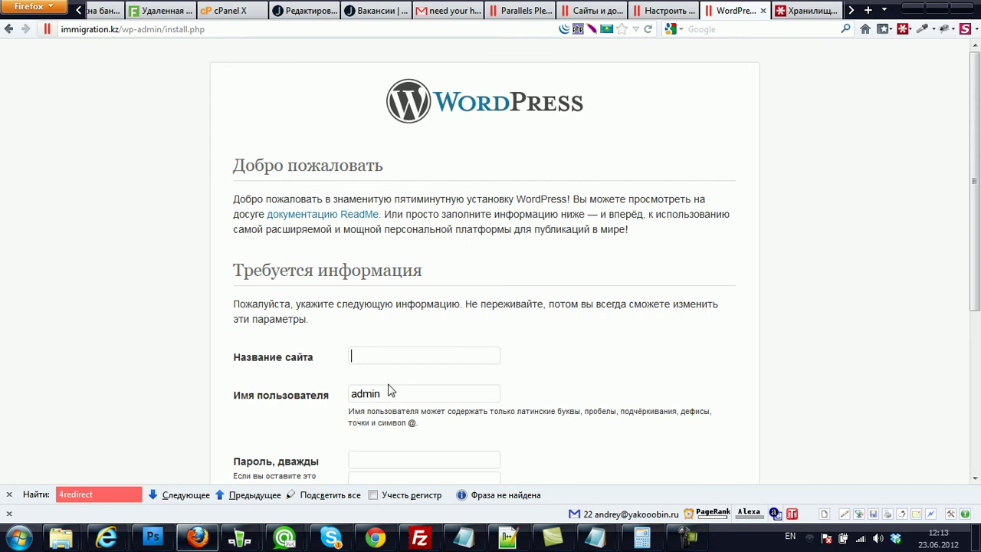
{"action": "left_click", "coordinate": [376, 355]}
{"action": "left_click", "coordinate": [383, 373]}
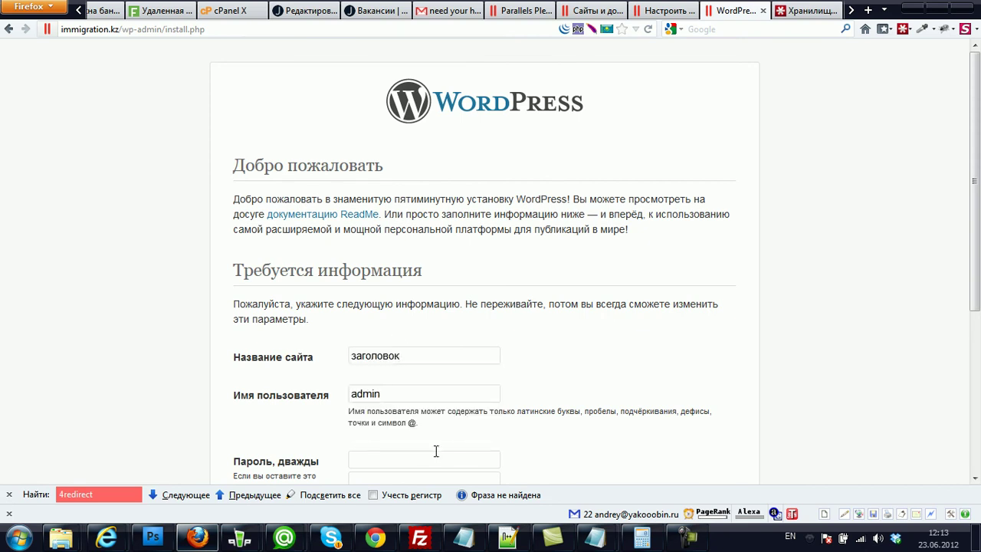
{"action": "left_click", "coordinate": [392, 464]}
{"action": "type", "text": "•••••••"}
{"action": "scroll", "coordinate": [567, 376], "scroll_direction": "down", "scroll_amount": 3}
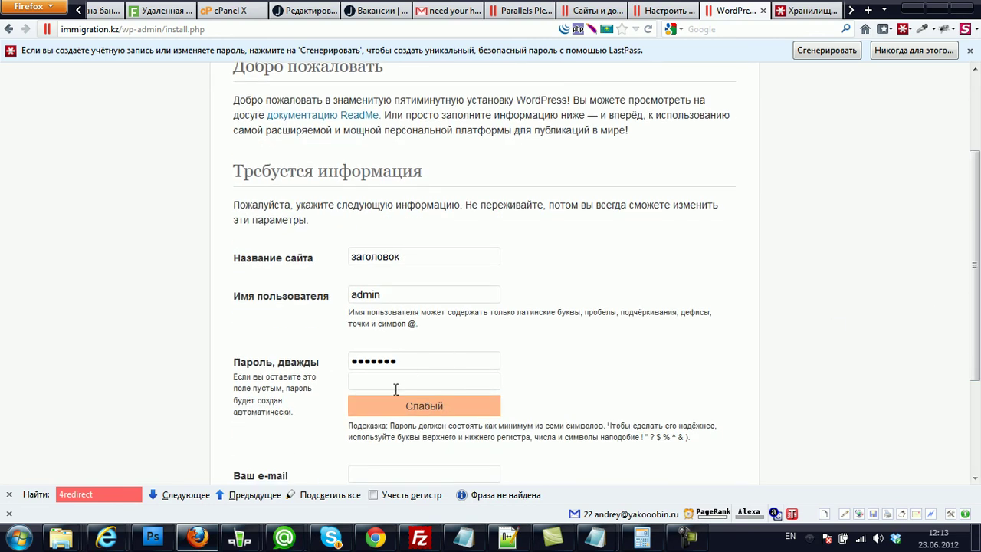
{"action": "type", "text": "••••"}
- Repeat the password, fill in the administrator e-mail, and install WordPress
{"action": "left_click_drag", "start_coordinate": [721, 323], "coordinate": [974, 261]}
{"action": "scroll", "coordinate": [752, 327], "scroll_direction": "down", "scroll_amount": 3}
{"action": "left_click", "coordinate": [412, 265]}
{"action": "type", "text": "•••"}
{"action": "left_click", "coordinate": [394, 358]}
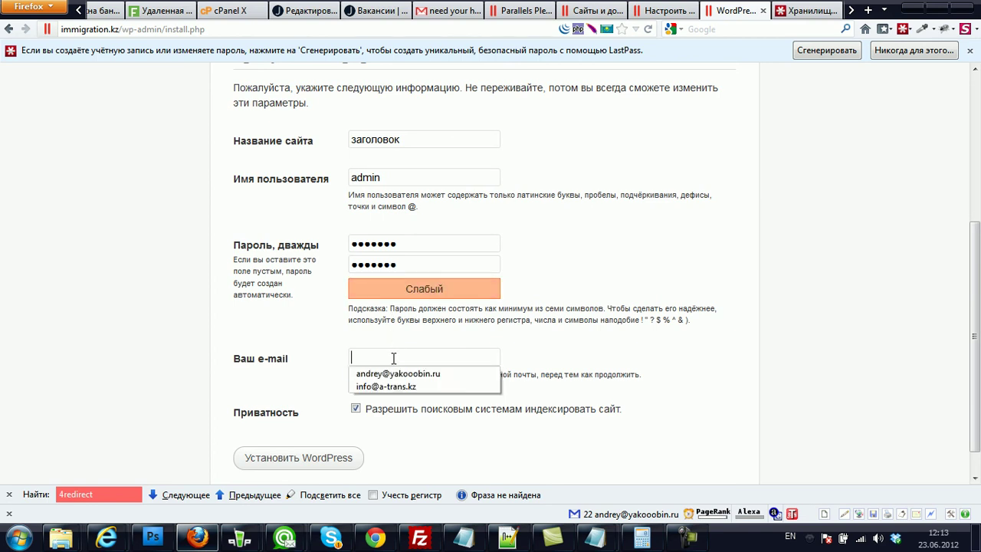
{"action": "left_click", "coordinate": [393, 371]}
{"action": "left_click", "coordinate": [319, 458]}
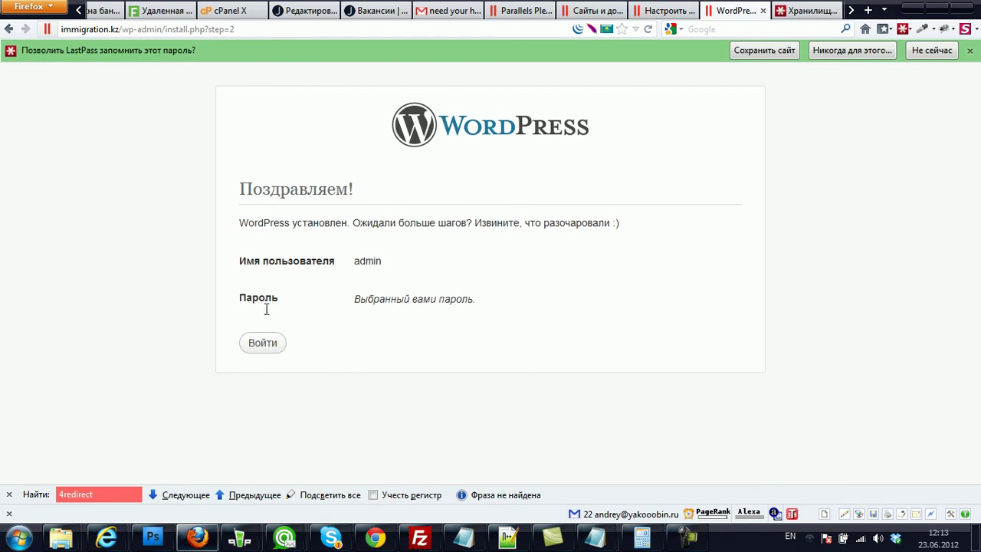
- Trim the address to immigration.kz and load the new site's front page
{"action": "left_click_drag", "start_coordinate": [121, 30], "coordinate": [305, 31]}
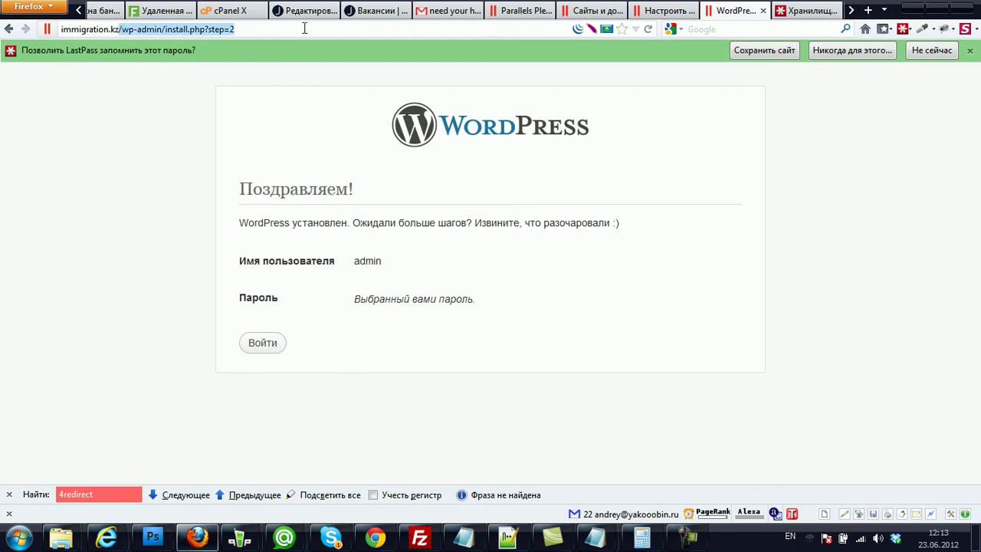
{"action": "key", "text": "BackSpace"}
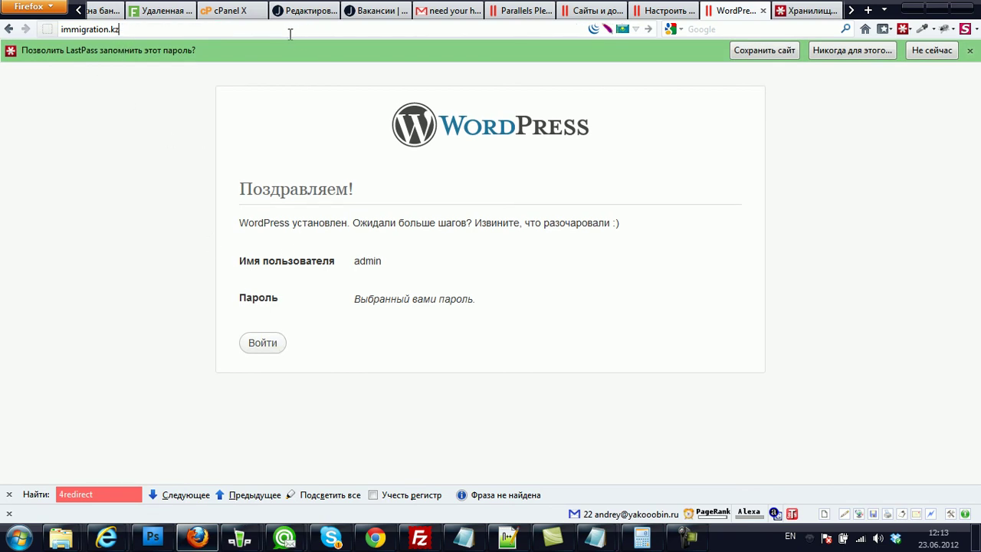
{"action": "key", "text": "Return"}
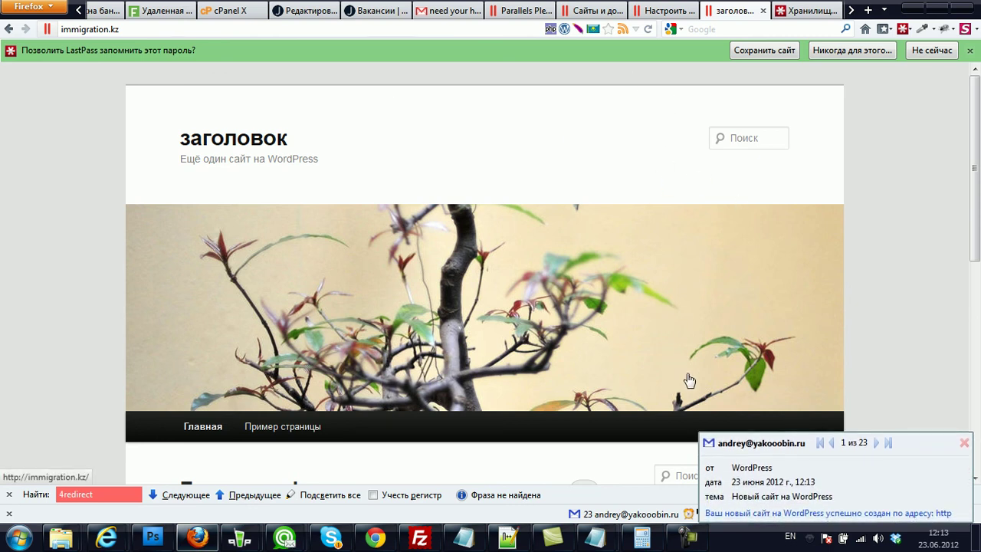
{"action": "left_click", "coordinate": [686, 538]}
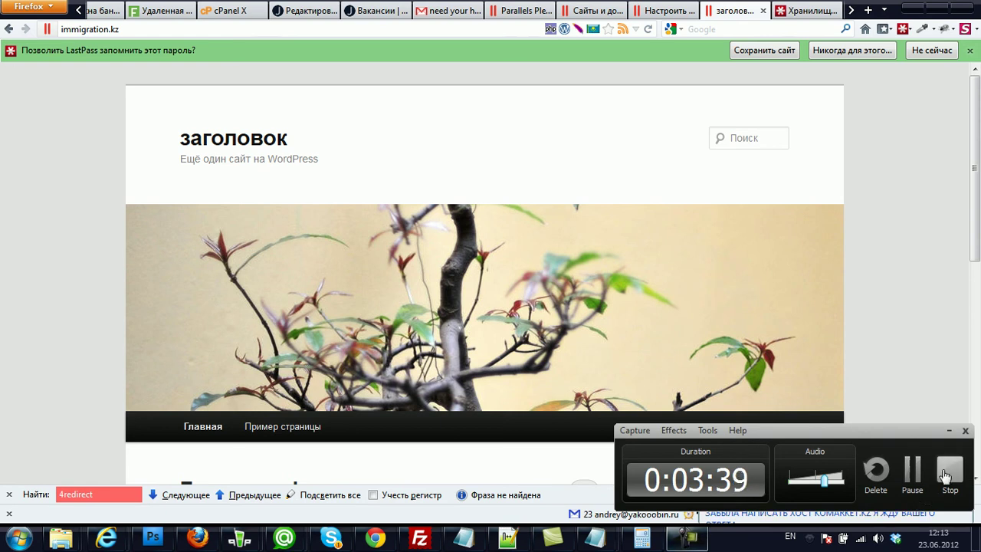